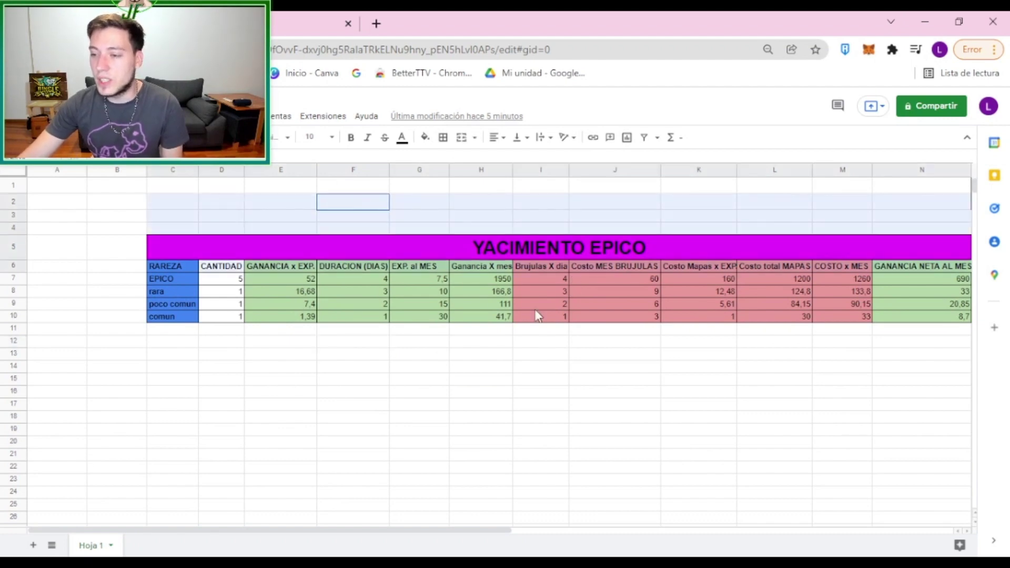
Highlight the YACIMIENTO EPICO table rows to walk through each rarity's gains and costs
{"action": "left_click_drag", "start_coordinate": [345, 198], "coordinate": [631, 333]}
{"action": "left_click", "coordinate": [638, 364]}
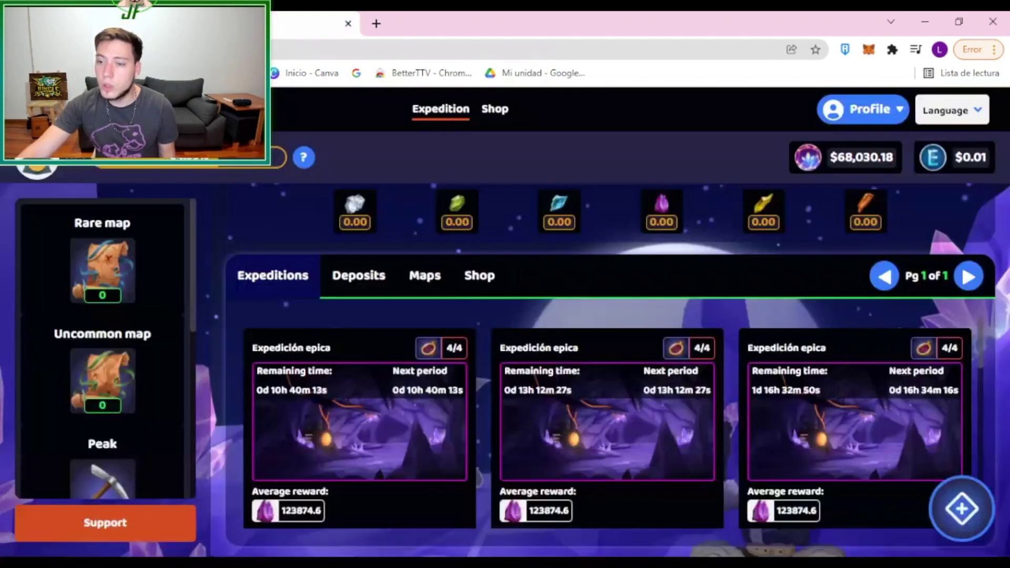
Review the deposit cards and their map capacities in the game's Deposits view
{"action": "left_click", "coordinate": [369, 284]}
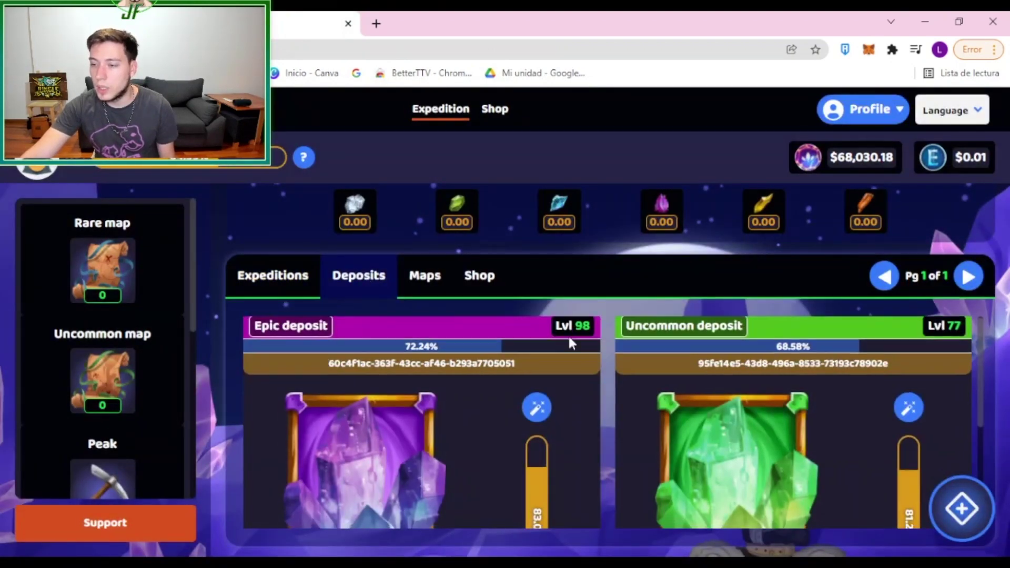
{"action": "scroll", "coordinate": [349, 315], "scroll_direction": "down", "scroll_amount": 2}
{"action": "scroll", "coordinate": [526, 389], "scroll_direction": "down", "scroll_amount": 1}
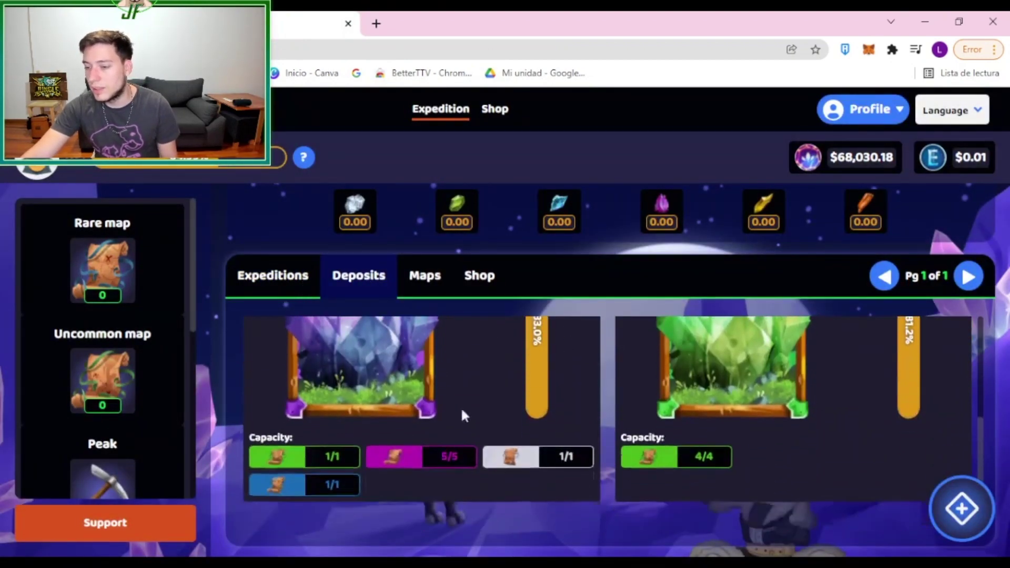
Scroll through the Expeditions list to check the currently running expeditions
{"action": "left_click", "coordinate": [297, 281]}
{"action": "scroll", "coordinate": [384, 368], "scroll_direction": "down", "scroll_amount": 3}
{"action": "scroll", "coordinate": [405, 390], "scroll_direction": "down", "scroll_amount": 2}
{"action": "scroll", "coordinate": [400, 387], "scroll_direction": "down", "scroll_amount": 3}
{"action": "scroll", "coordinate": [390, 382], "scroll_direction": "up", "scroll_amount": 4}
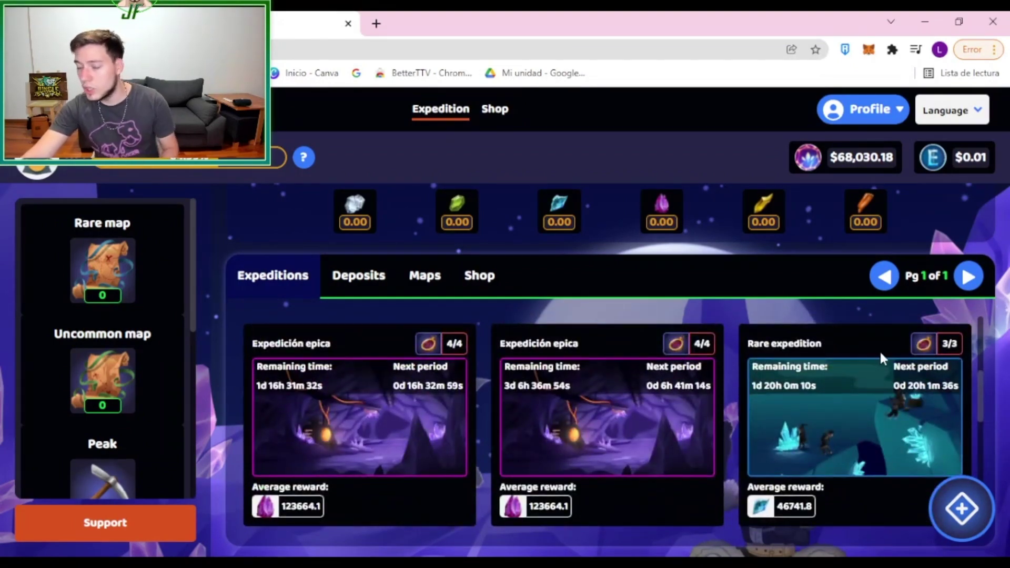
{"action": "scroll", "coordinate": [811, 410], "scroll_direction": "down", "scroll_amount": 3}
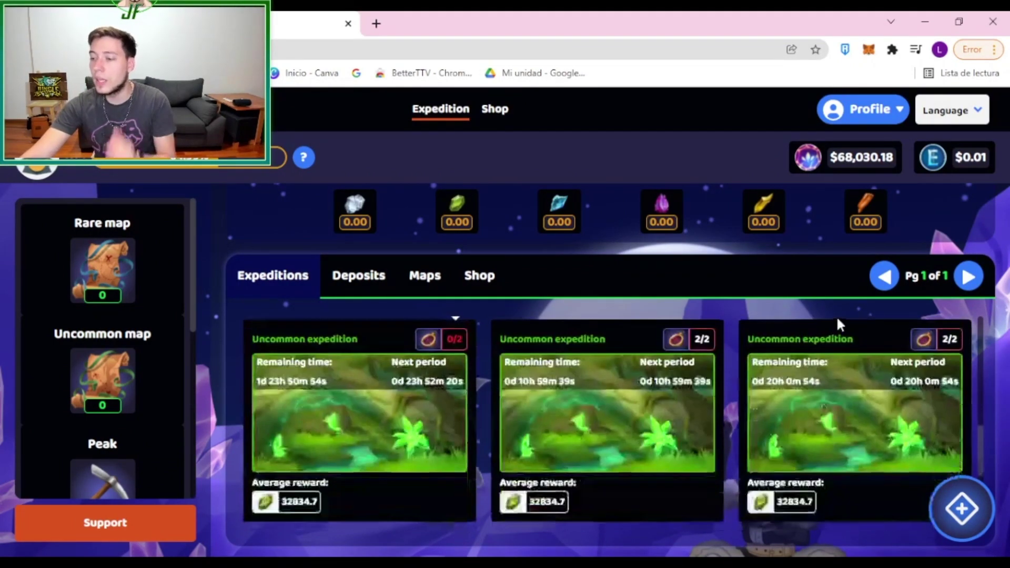
{"action": "scroll", "coordinate": [460, 457], "scroll_direction": "down", "scroll_amount": 3}
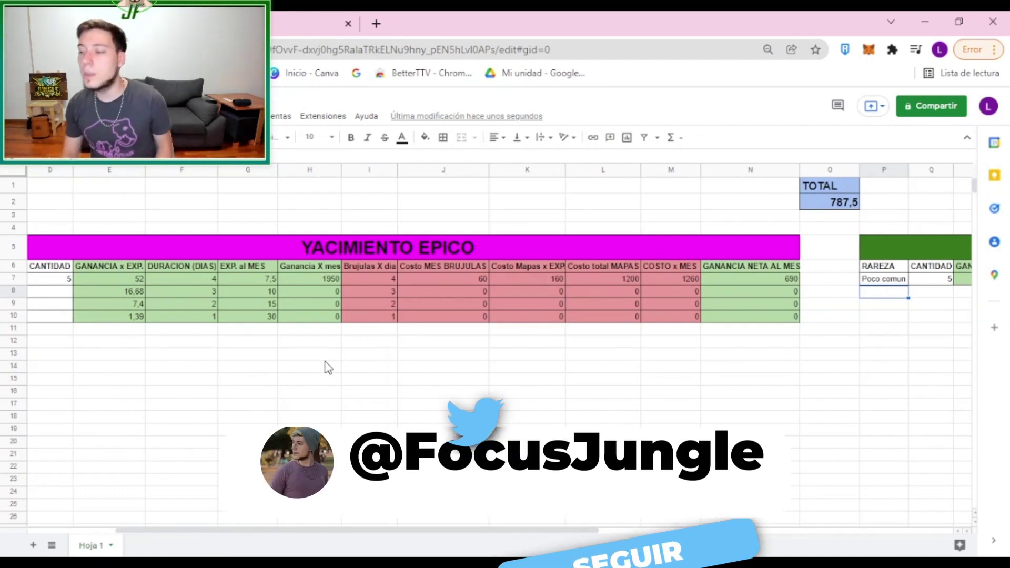
Give rara, poco comun and comun a quantity of 1, then check the GANANCIA x EXP. sum (TOTAL 850,05)
{"action": "key", "text": "Left"}
{"action": "key", "text": "Left"}
{"action": "key", "text": "Left"}
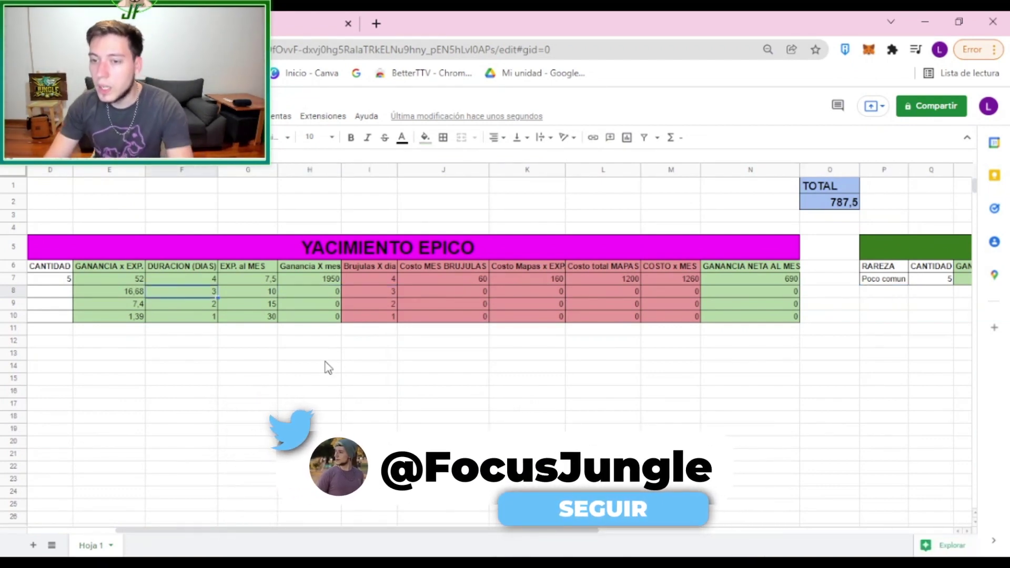
{"action": "scroll", "coordinate": [328, 367], "scroll_direction": "left", "scroll_amount": 1}
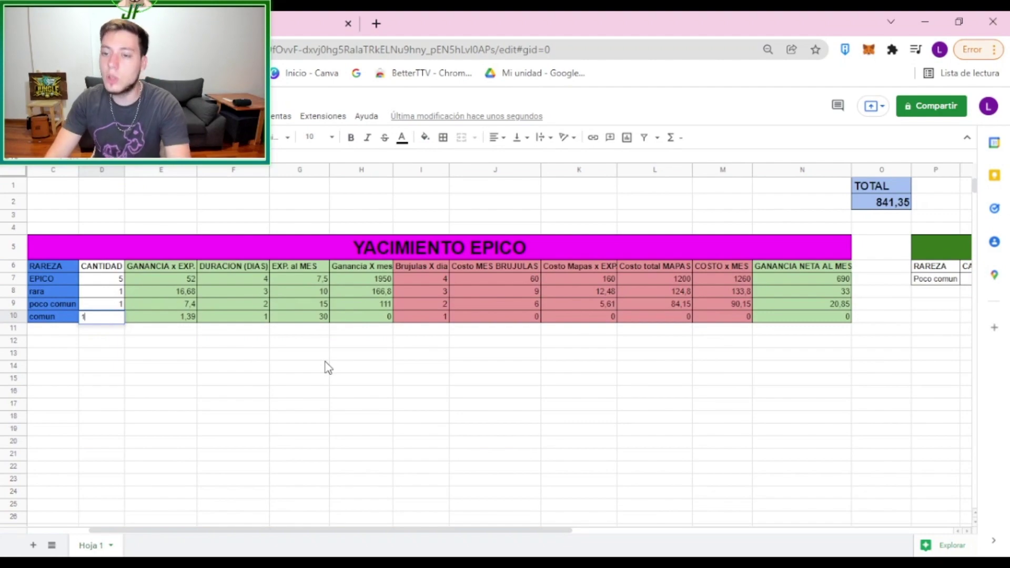
{"action": "key", "text": "Return"}
{"action": "key", "text": "Up"}
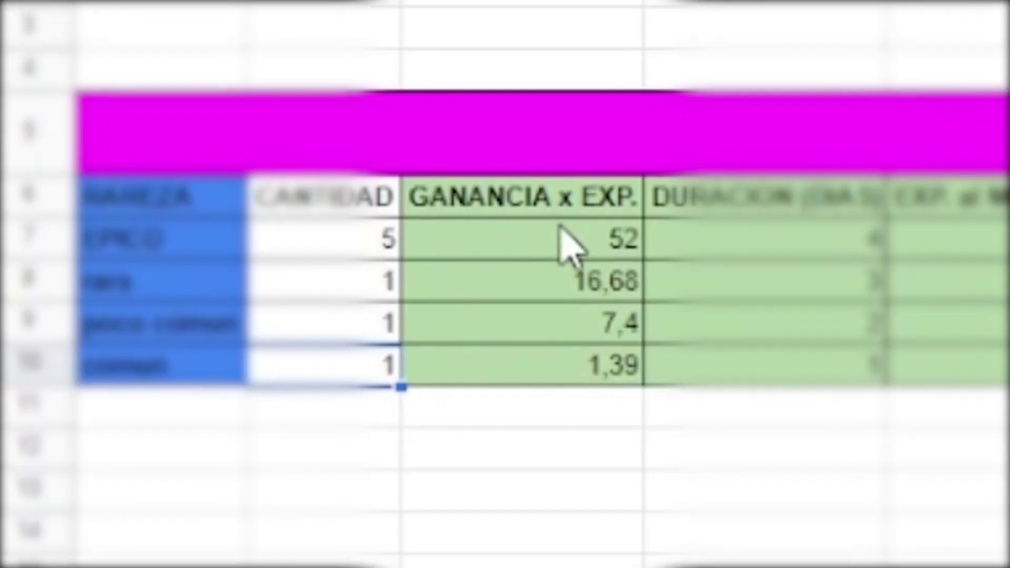
{"action": "left_click_drag", "start_coordinate": [565, 242], "coordinate": [597, 369]}
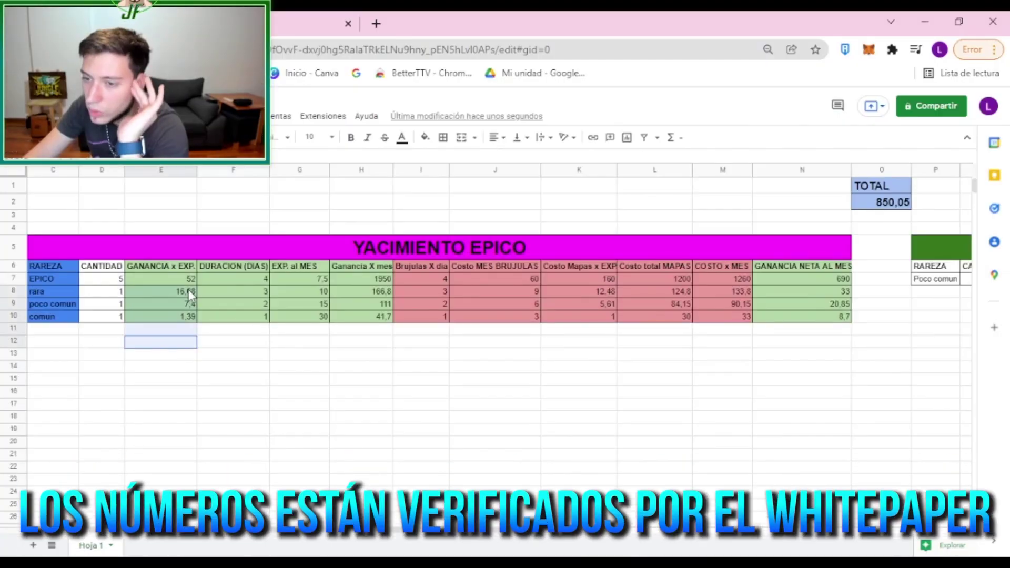
{"action": "left_click_drag", "start_coordinate": [188, 289], "coordinate": [188, 282]}
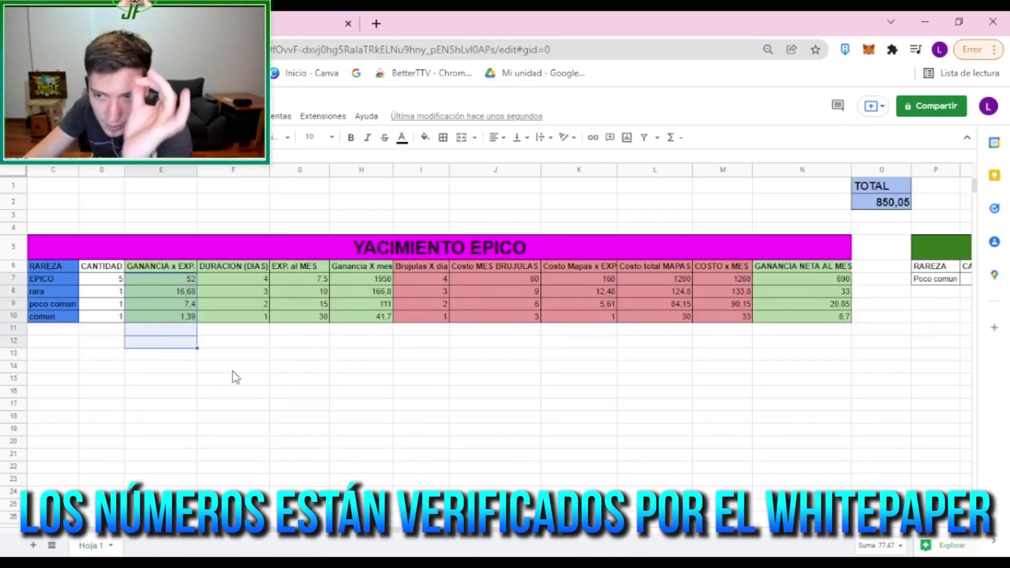
{"action": "left_click", "coordinate": [225, 348]}
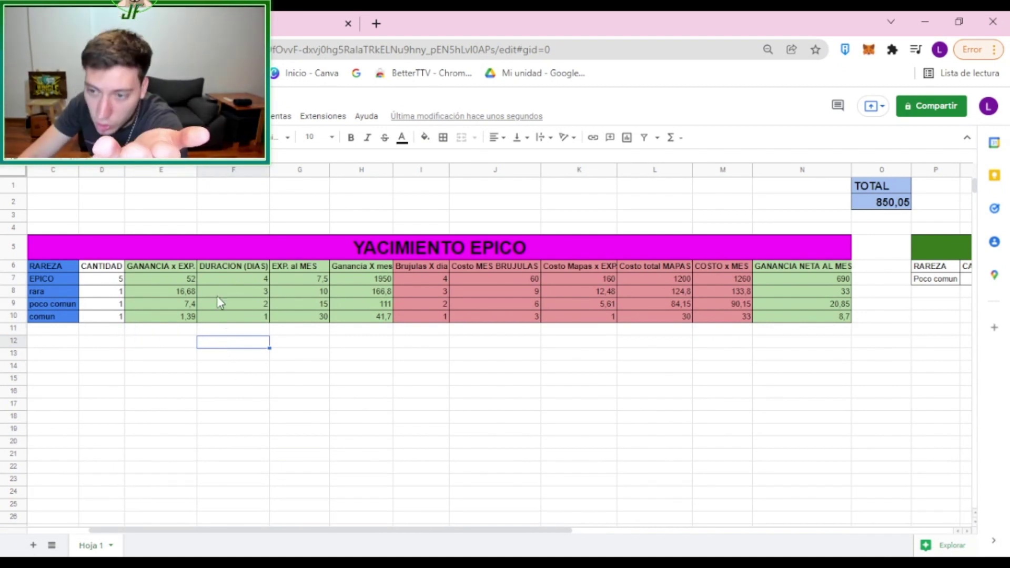
{"action": "left_click_drag", "start_coordinate": [233, 266], "coordinate": [233, 316]}
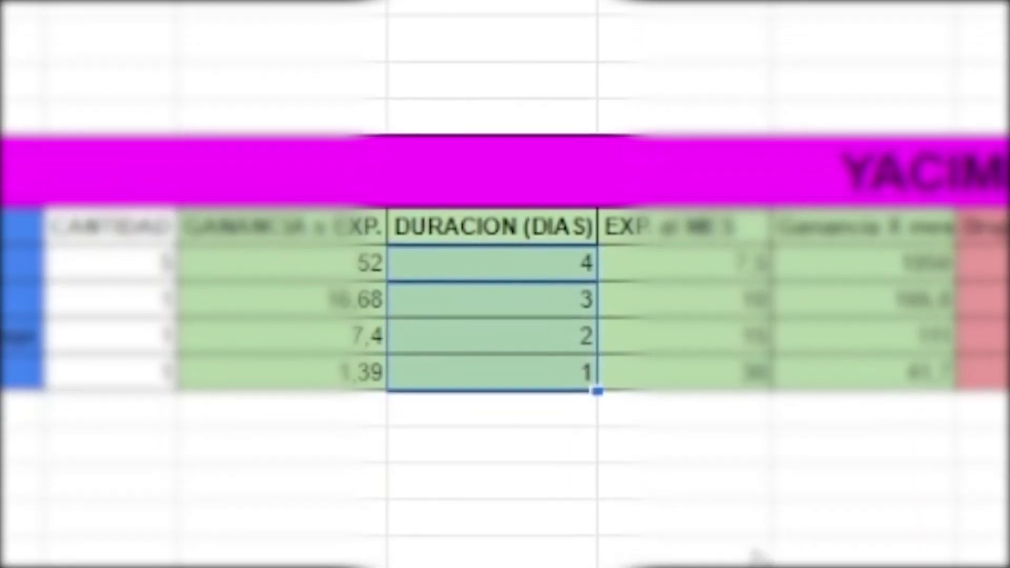
{"action": "left_click", "coordinate": [334, 356]}
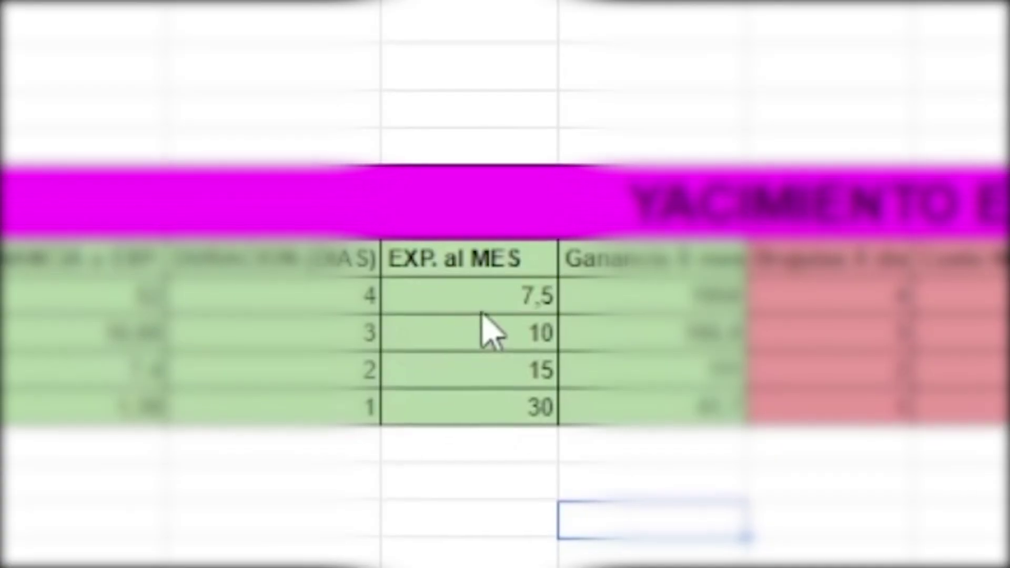
{"action": "left_click_drag", "start_coordinate": [302, 278], "coordinate": [309, 316]}
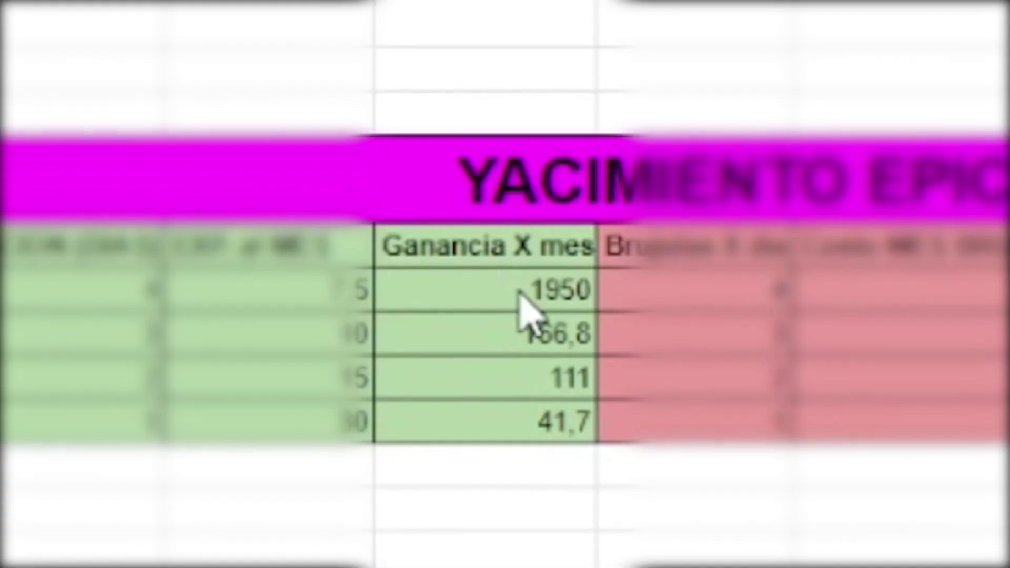
{"action": "left_click_drag", "start_coordinate": [371, 282], "coordinate": [372, 316]}
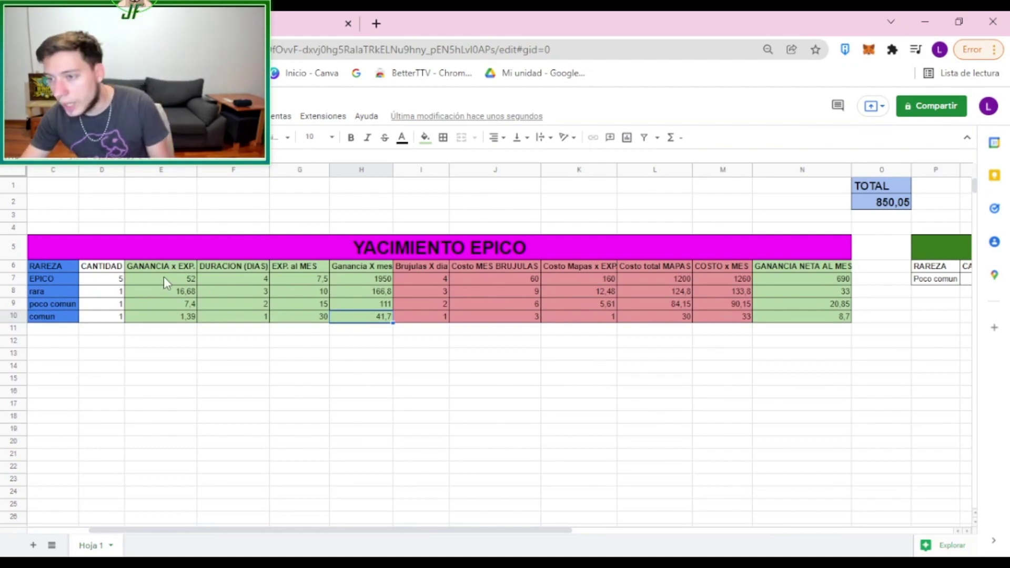
{"action": "left_click", "coordinate": [421, 283]}
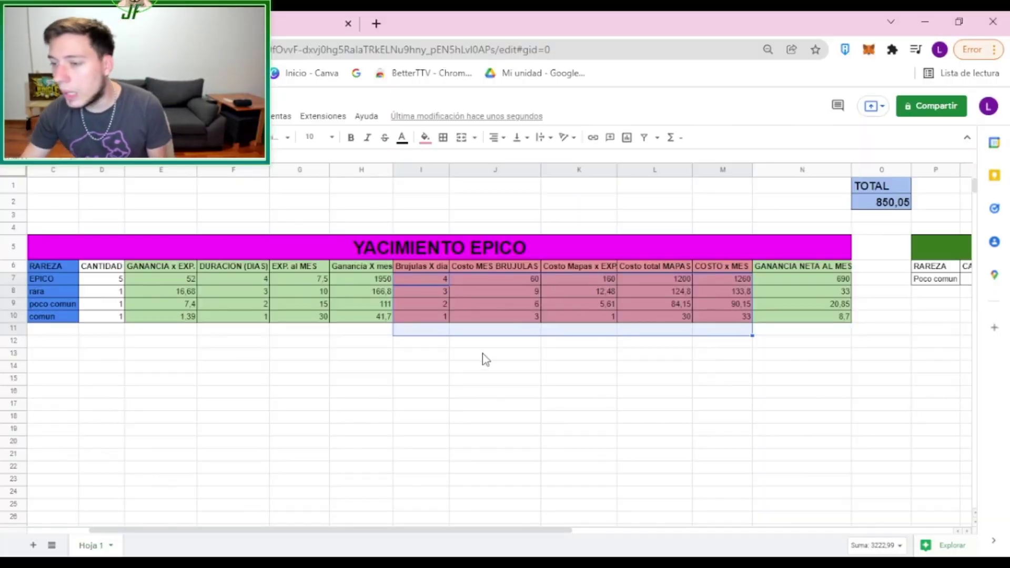
{"action": "left_click", "coordinate": [485, 357]}
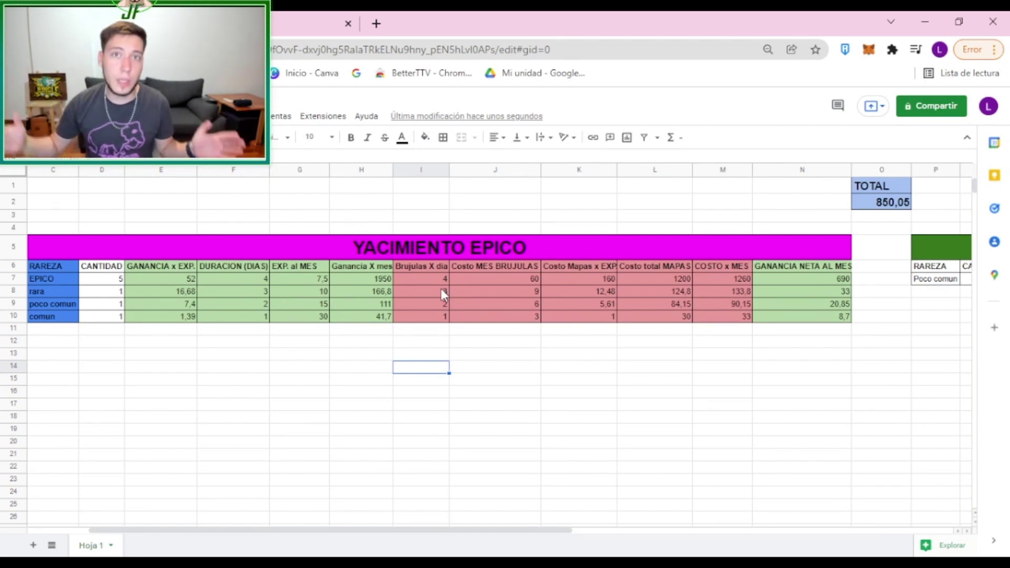
{"action": "left_click", "coordinate": [494, 279]}
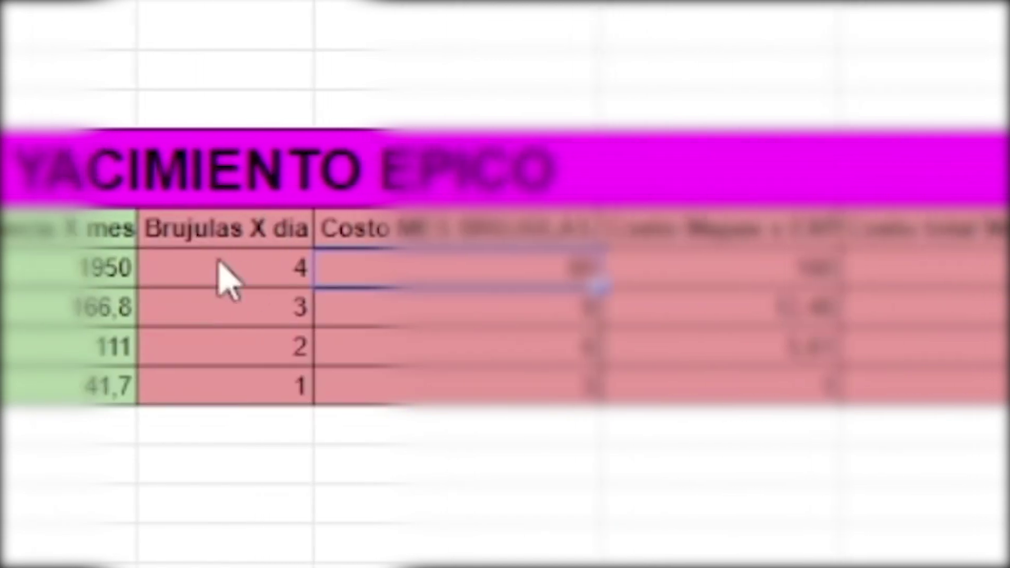
{"action": "left_click", "coordinate": [419, 282]}
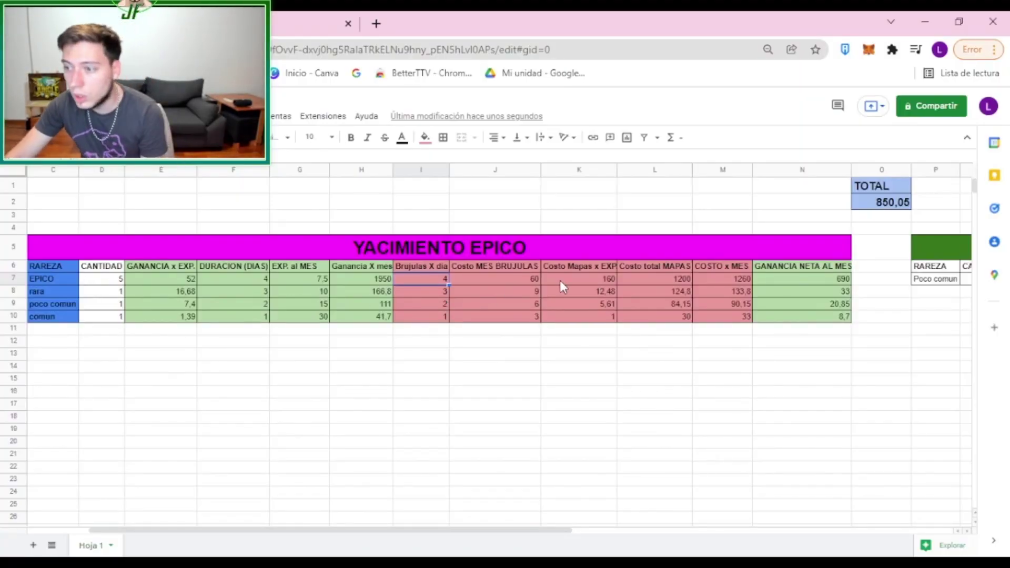
{"action": "mouse_move", "coordinate": [232, 170]}
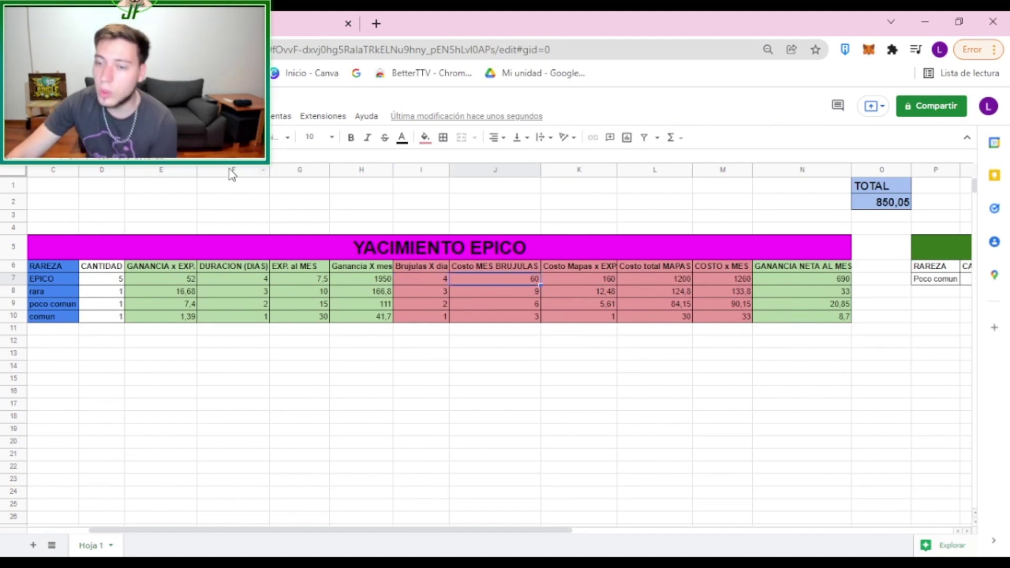
{"action": "left_click", "coordinate": [582, 280]}
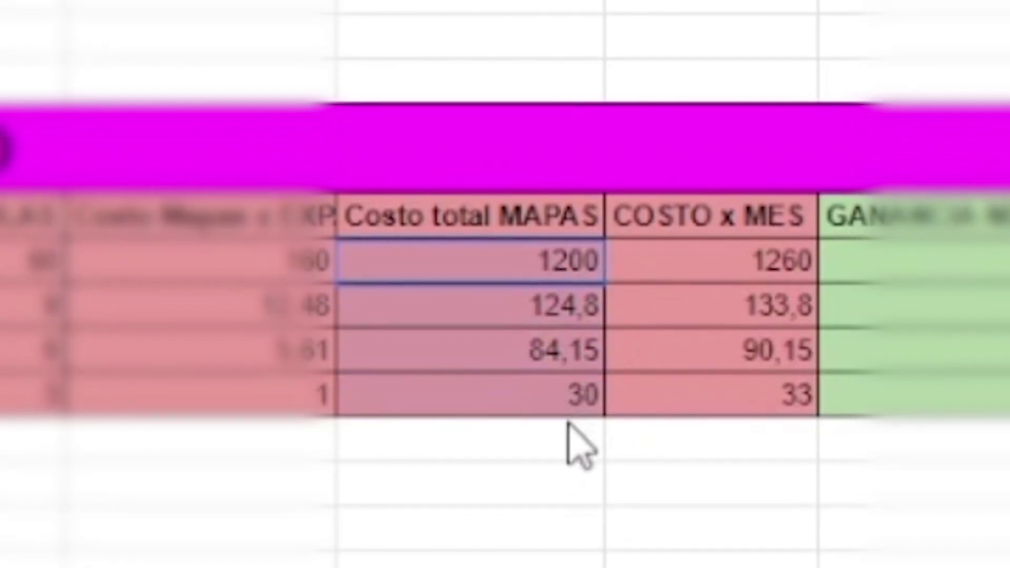
{"action": "left_click", "coordinate": [746, 271]}
{"action": "left_click_drag", "start_coordinate": [766, 337], "coordinate": [766, 415]}
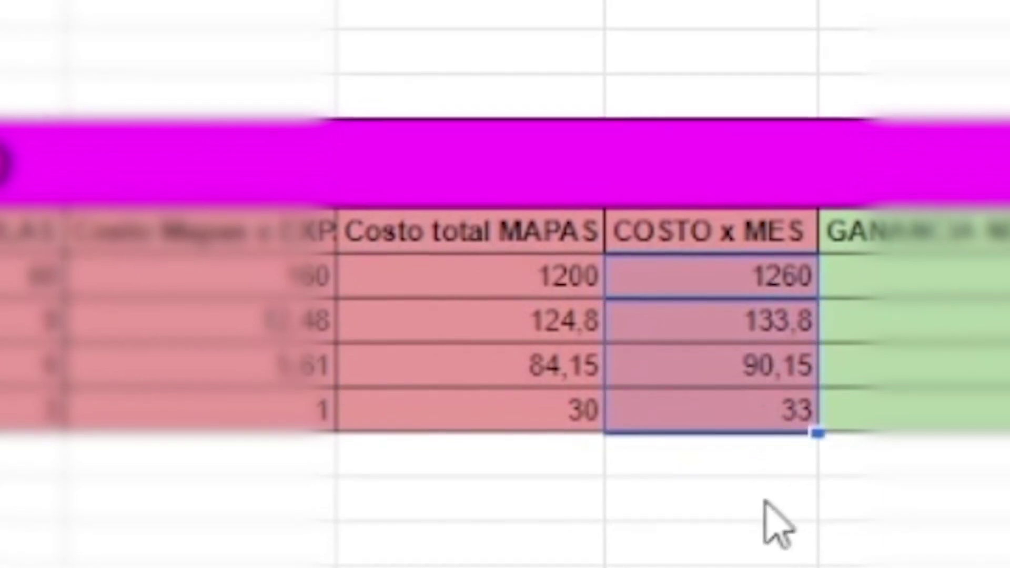
{"action": "left_click", "coordinate": [675, 351]}
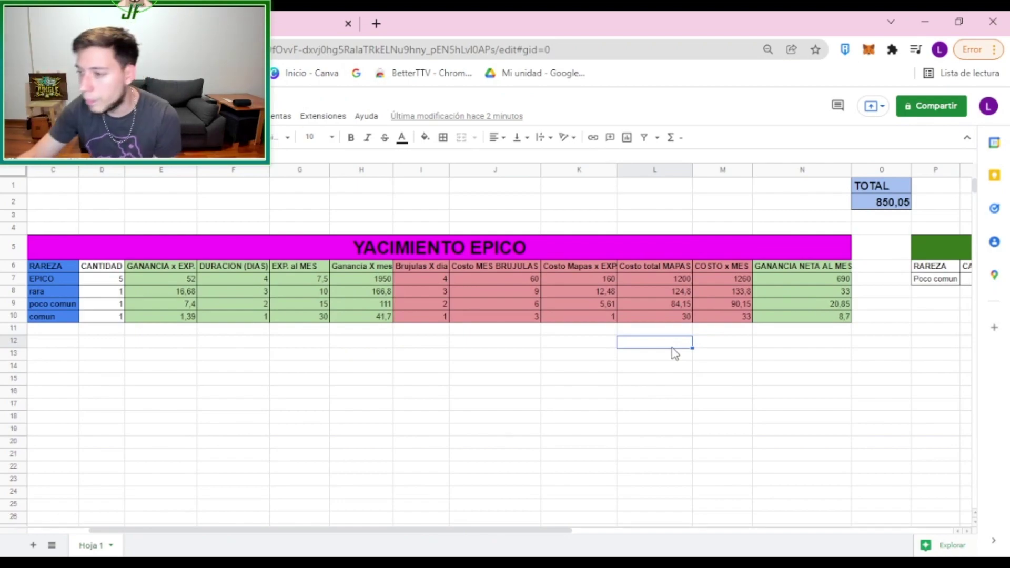
{"action": "left_click", "coordinate": [772, 278]}
{"action": "left_click", "coordinate": [538, 437], "text": "shift"}
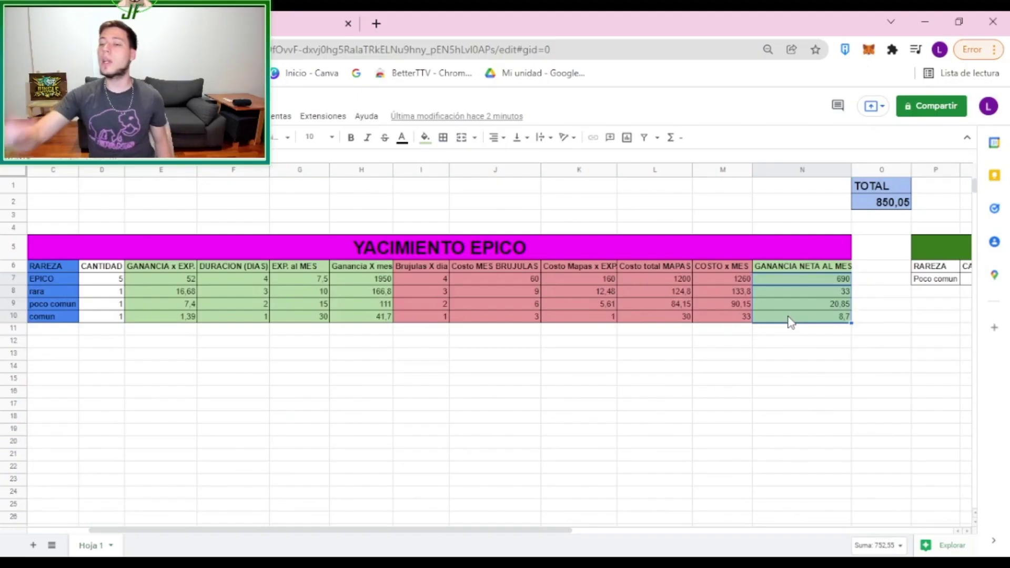
{"action": "left_click", "coordinate": [658, 440]}
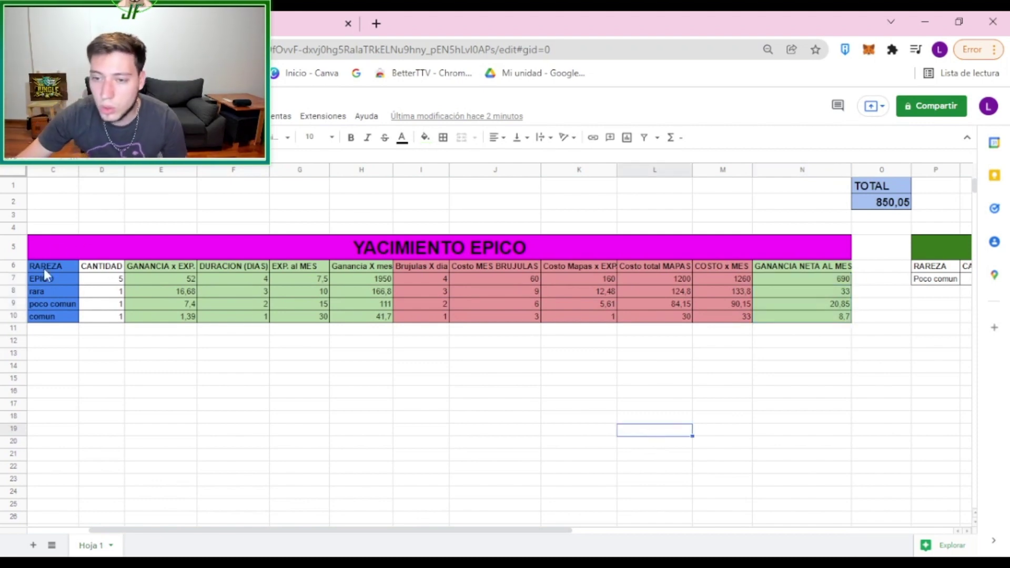
{"action": "left_click_drag", "start_coordinate": [100, 279], "coordinate": [834, 279]}
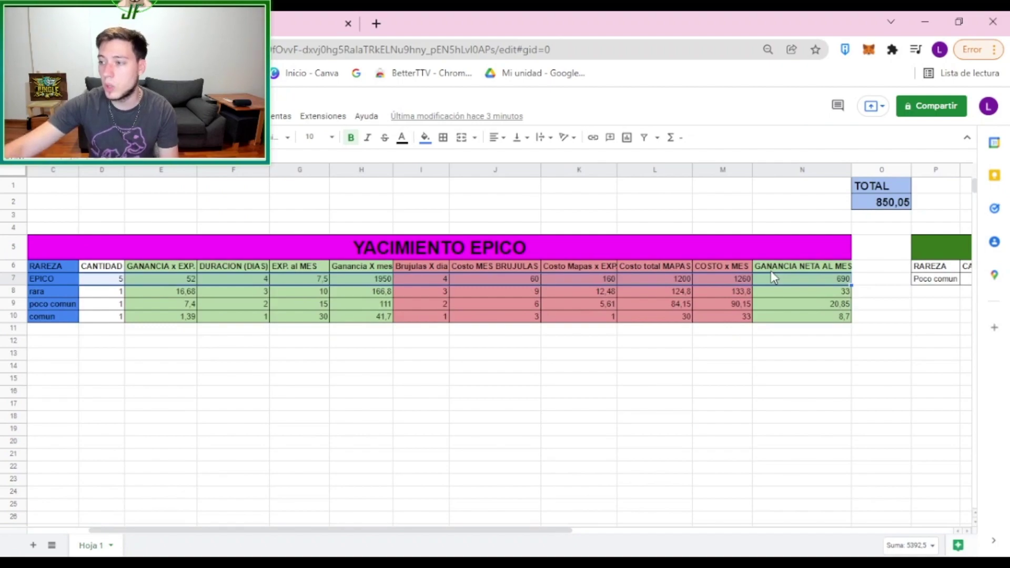
{"action": "left_click", "coordinate": [813, 329]}
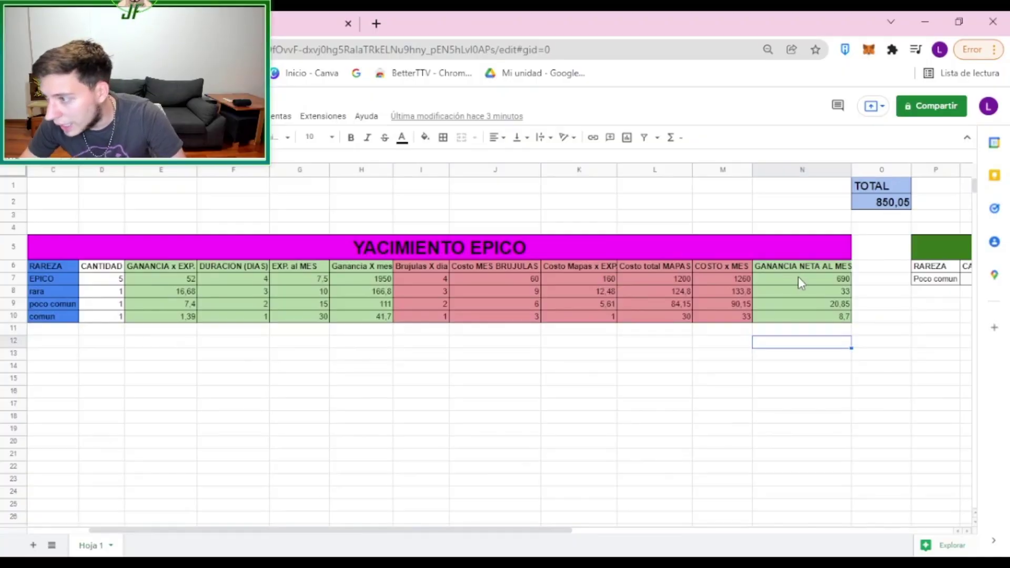
Change the EPICO map cost to =40*D7 (200), giving net monthly gains 390, 33, 20,85, 8,7
{"action": "left_click", "coordinate": [797, 281]}
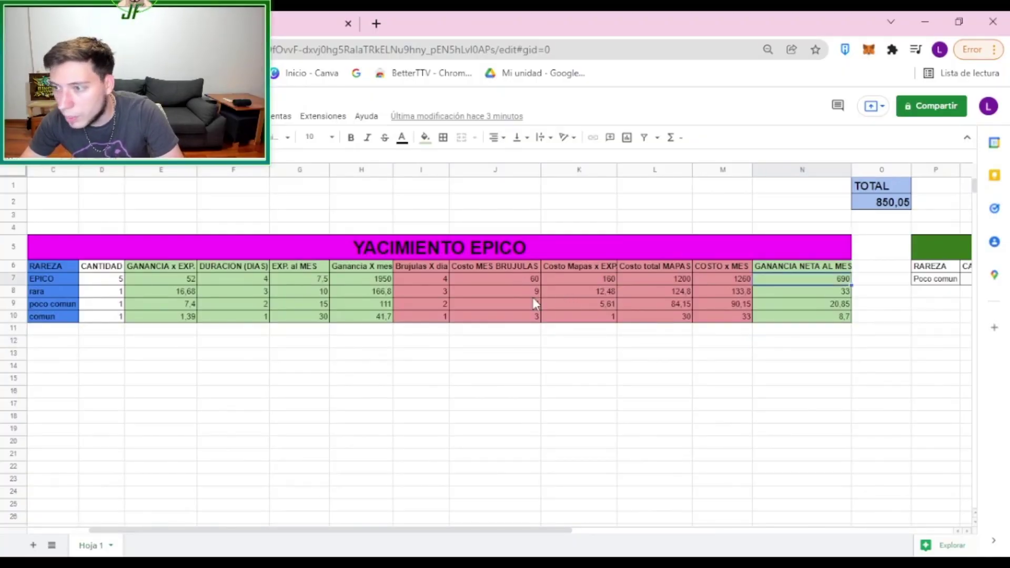
{"action": "left_click", "coordinate": [576, 282]}
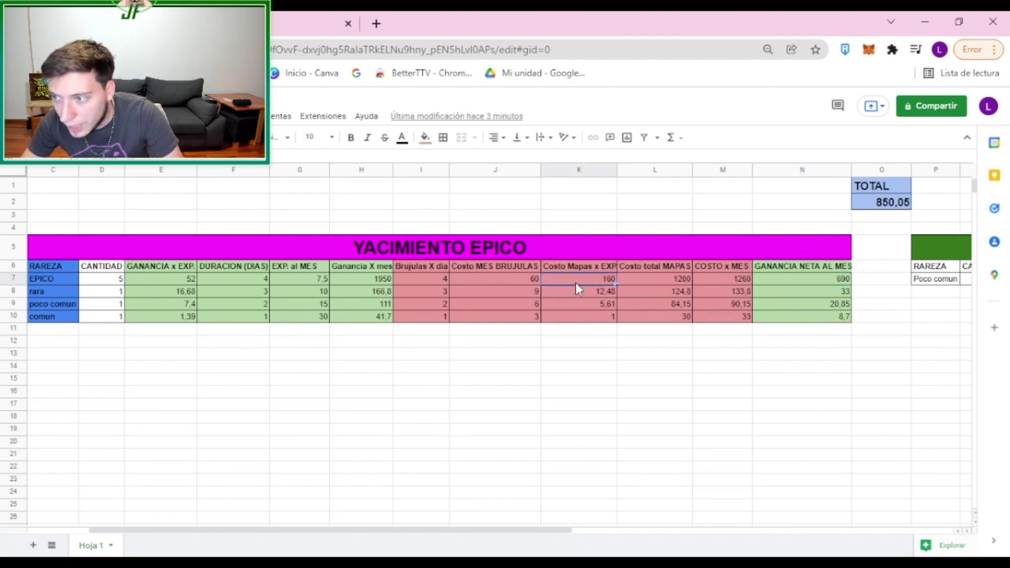
{"action": "left_click", "coordinate": [662, 283]}
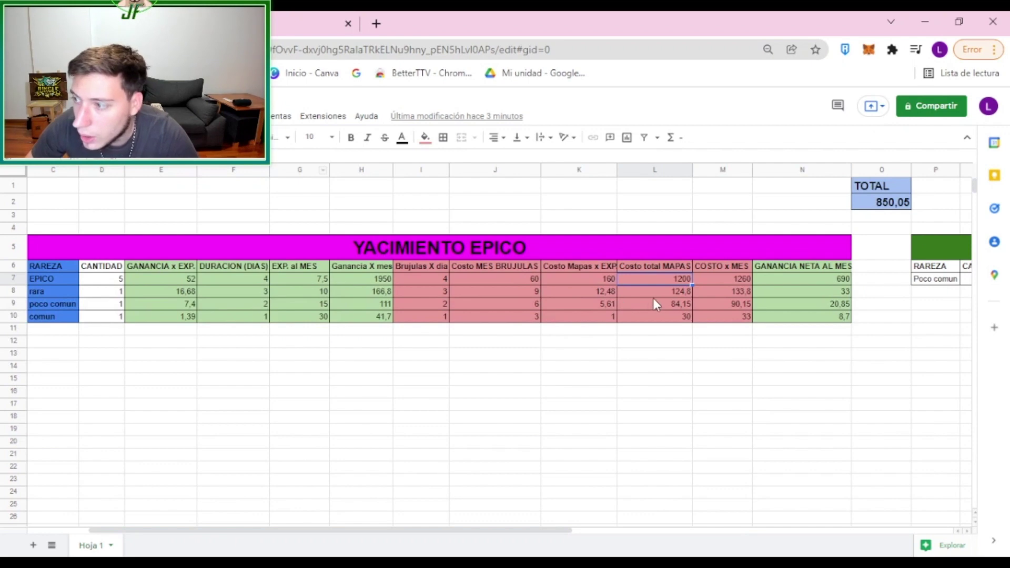
{"action": "left_click", "coordinate": [608, 280]}
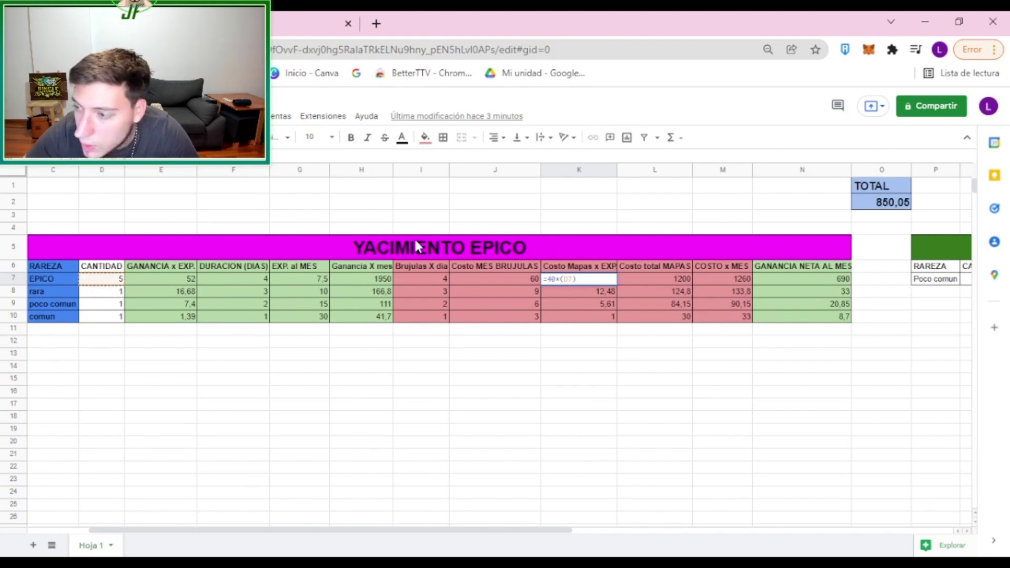
{"action": "key", "text": "Return"}
{"action": "left_click", "coordinate": [861, 289]}
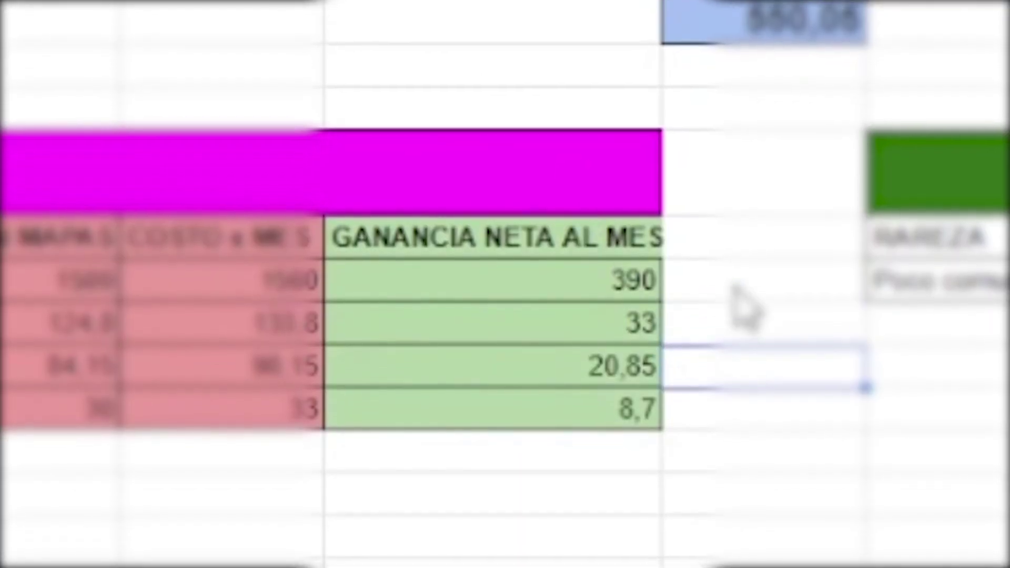
{"action": "left_click_drag", "start_coordinate": [610, 371], "coordinate": [563, 424]}
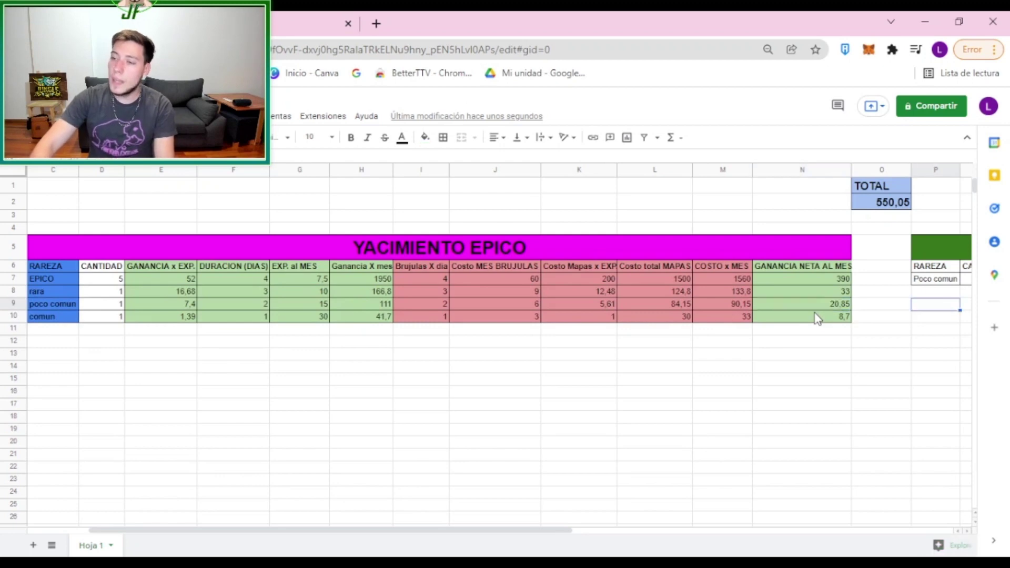
{"action": "key", "text": "Right"}
{"action": "key", "text": "Right"}
{"action": "key", "text": "Right"}
{"action": "key", "text": "Right"}
{"action": "key", "text": "Right"}
{"action": "key", "text": "Right"}
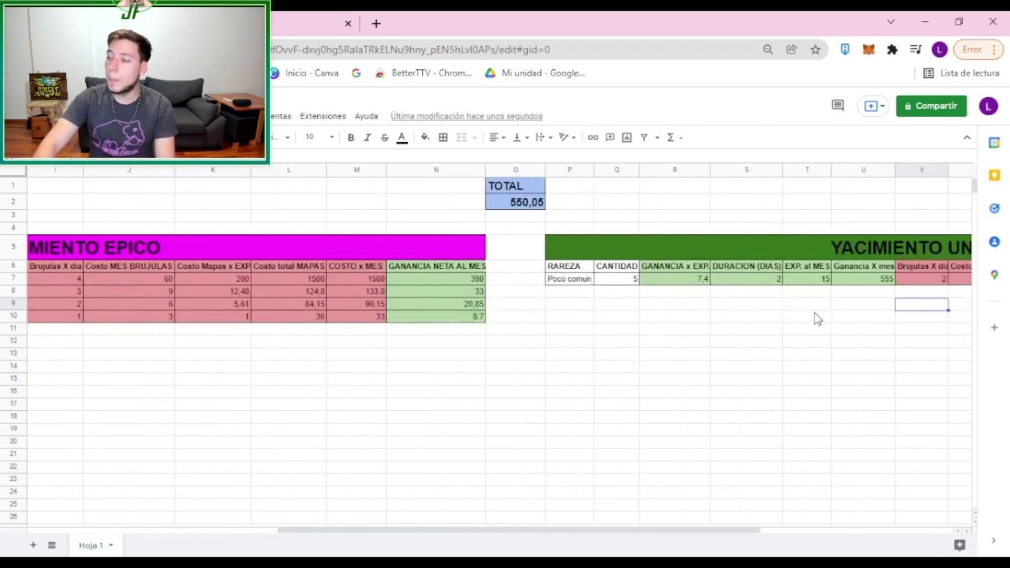
{"action": "key", "text": "Right"}
{"action": "key", "text": "Right"}
{"action": "key", "text": "Right"}
{"action": "key", "text": "Right"}
{"action": "key", "text": "Right"}
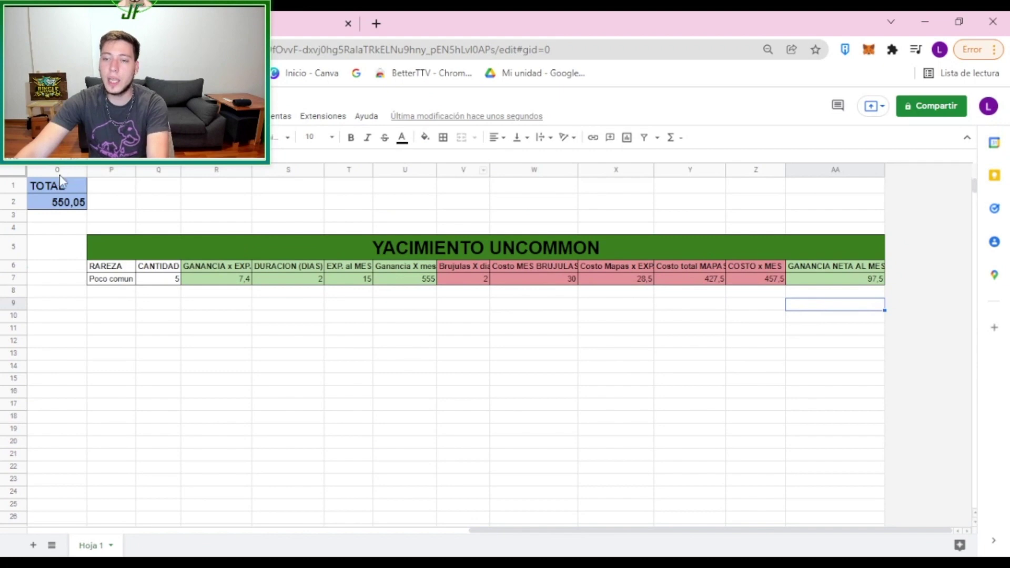
{"action": "left_click_drag", "start_coordinate": [57, 186], "coordinate": [105, 202]}
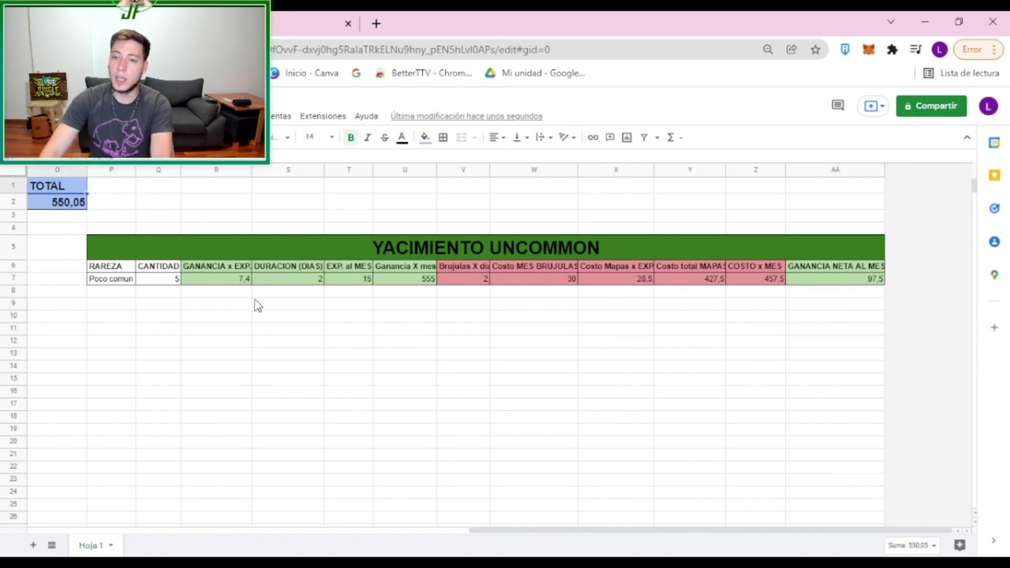
{"action": "key", "text": "Left"}
{"action": "key", "text": "Left"}
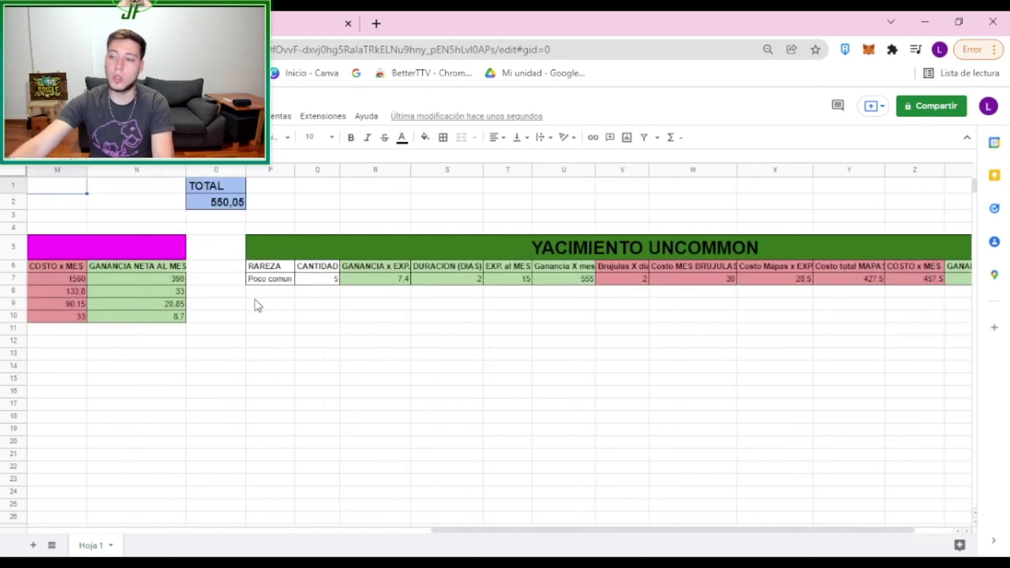
{"action": "key", "text": "Left"}
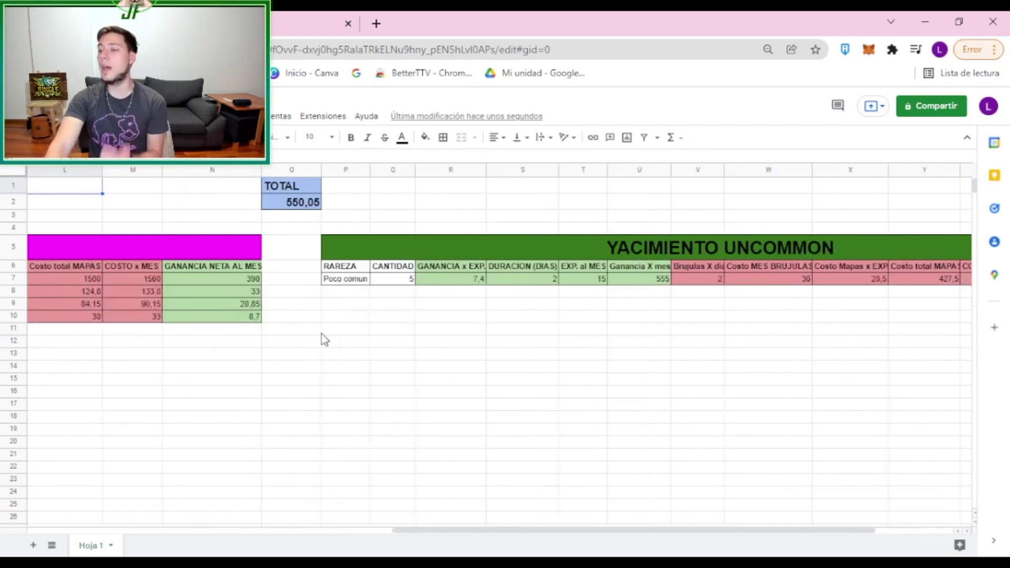
{"action": "key", "text": "Left"}
{"action": "key", "text": "Left"}
{"action": "key", "text": "Left"}
{"action": "key", "text": "Left"}
{"action": "key", "text": "Left"}
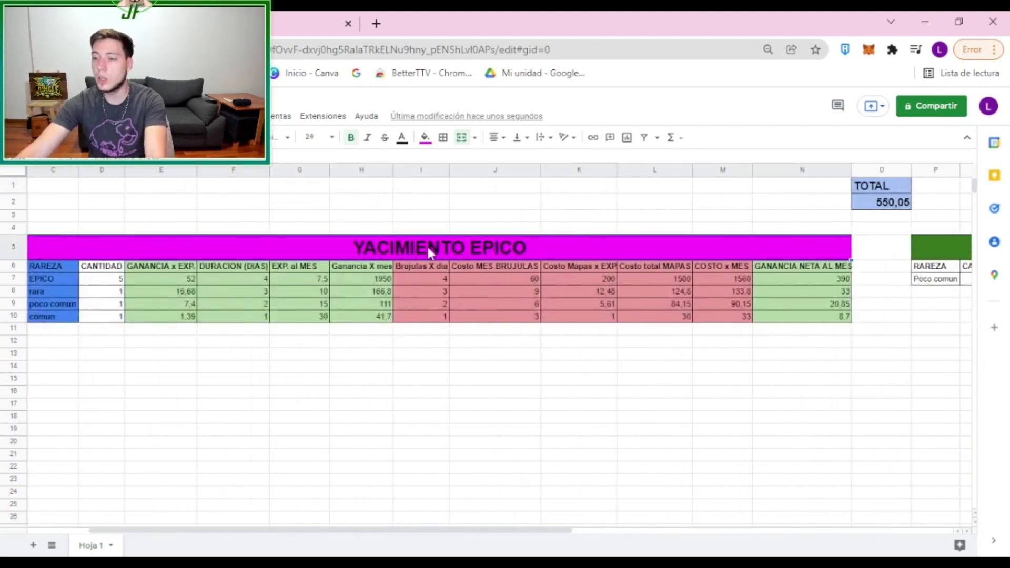
{"action": "left_click_drag", "start_coordinate": [495, 417], "coordinate": [495, 430]}
{"action": "left_click", "coordinate": [813, 275]}
{"action": "left_click", "coordinate": [818, 353]}
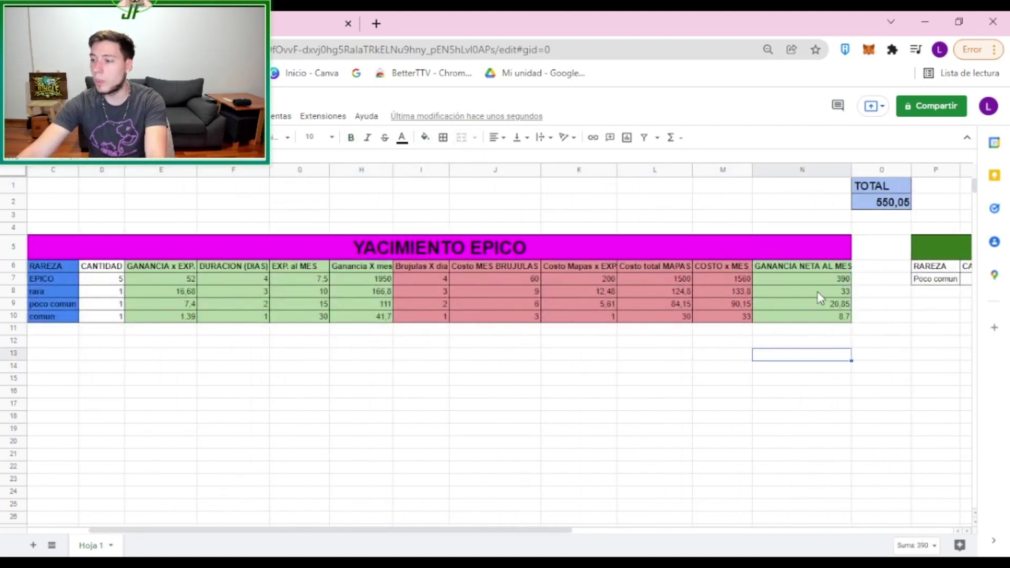
{"action": "left_click_drag", "start_coordinate": [807, 280], "coordinate": [99, 234]}
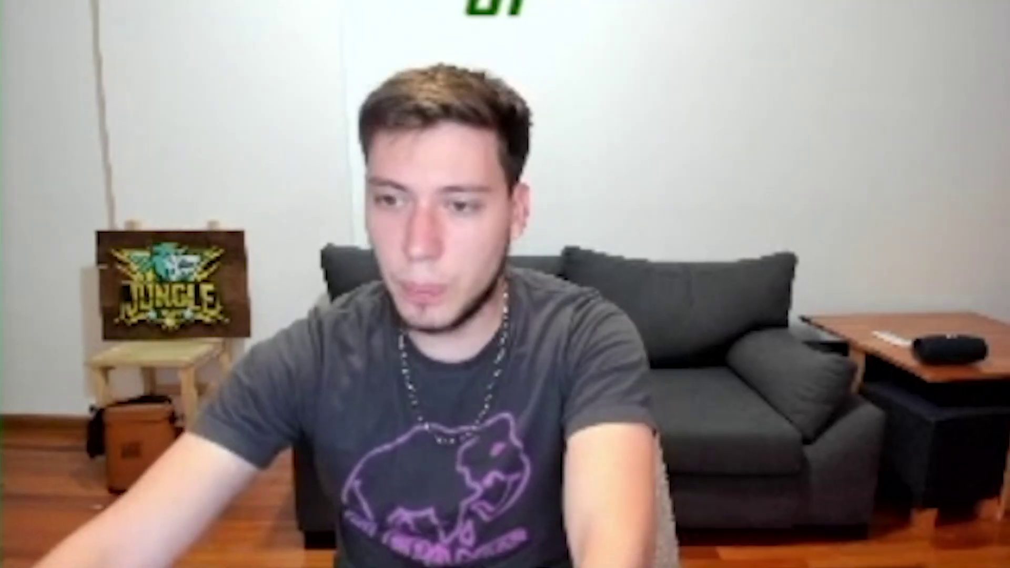
{"action": "key", "text": "ctrl+v"}
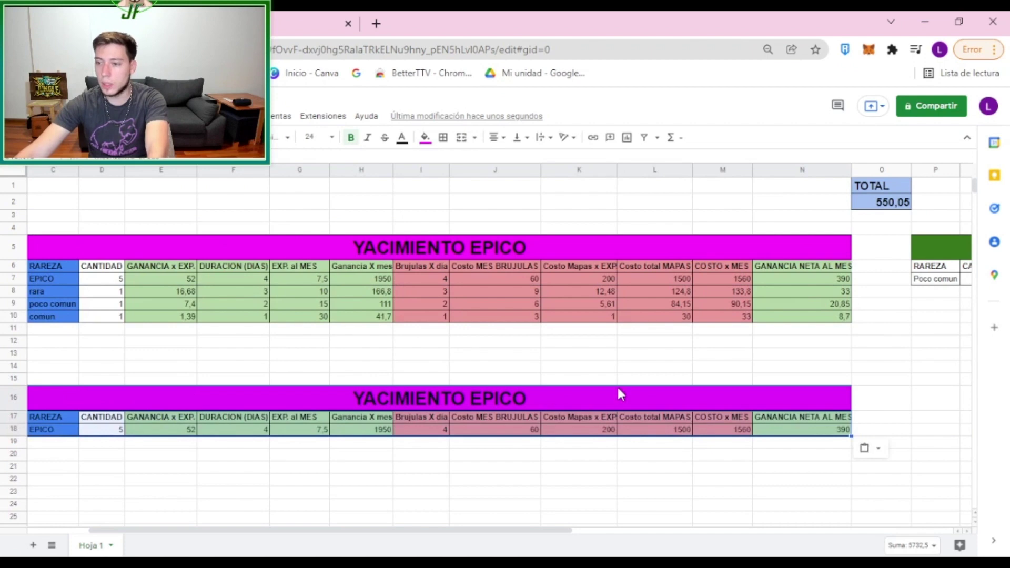
{"action": "left_click", "coordinate": [657, 369]}
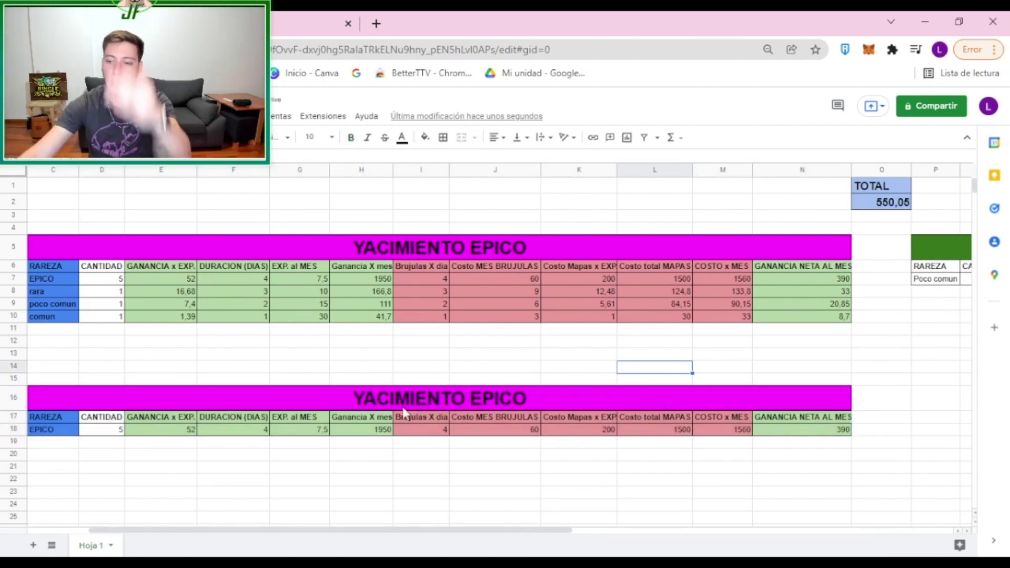
{"action": "left_click", "coordinate": [871, 217]}
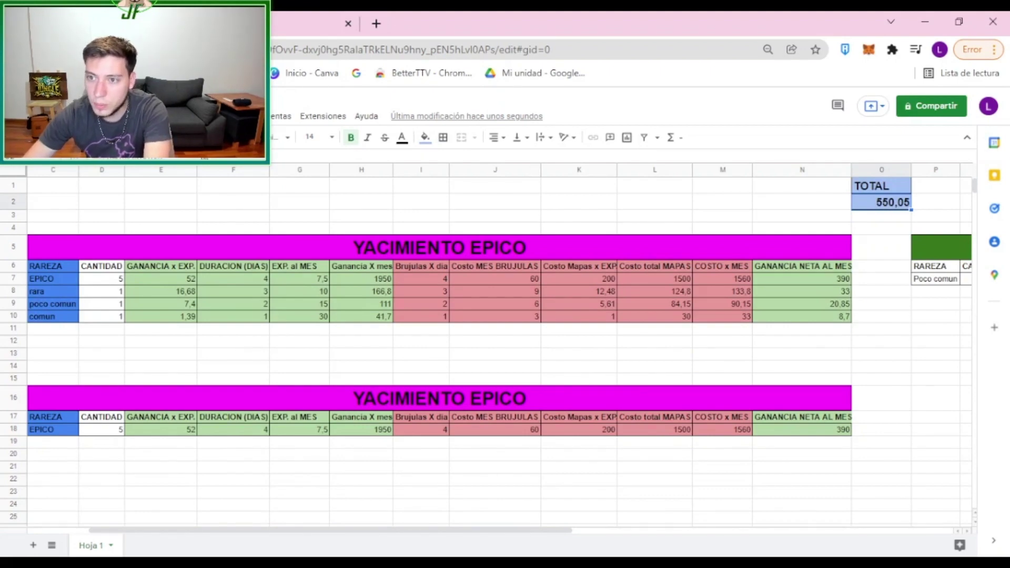
{"action": "double_click", "coordinate": [889, 202]}
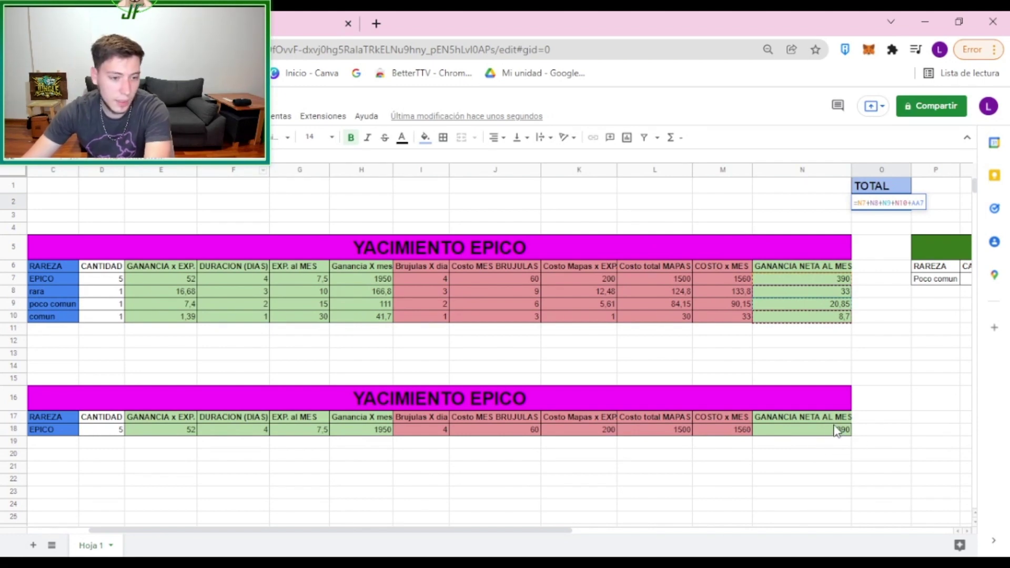
{"action": "key", "text": "Escape"}
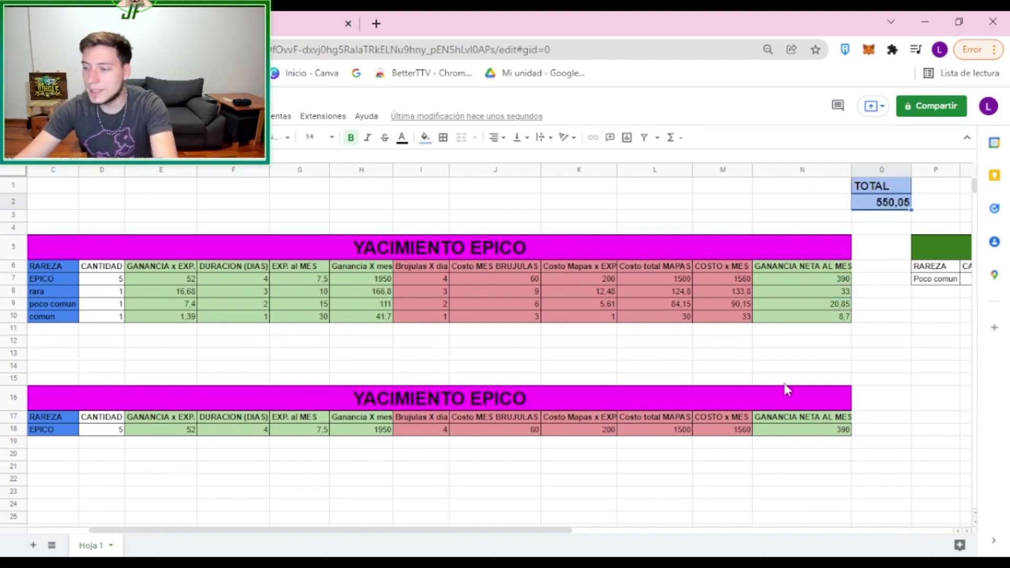
{"action": "left_click_drag", "start_coordinate": [936, 437], "coordinate": [485, 390]}
{"action": "key", "text": "ctrl+alt+minus"}
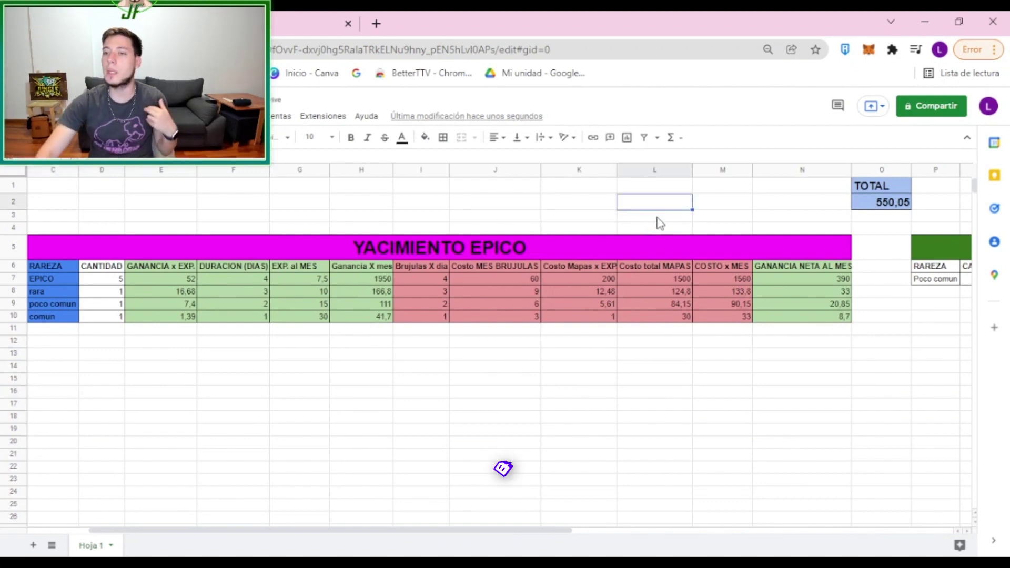
Enter 1 as the UNCOMMON quantity, giving net monthly gain 19,5 and TOTAL 472,05
{"action": "key", "text": "Right"}
{"action": "key", "text": "Right"}
{"action": "key", "text": "Right"}
{"action": "key", "text": "Right"}
{"action": "key", "text": "Right"}
{"action": "key", "text": "Right"}
{"action": "key", "text": "Right"}
{"action": "key", "text": "Right"}
{"action": "key", "text": "Right"}
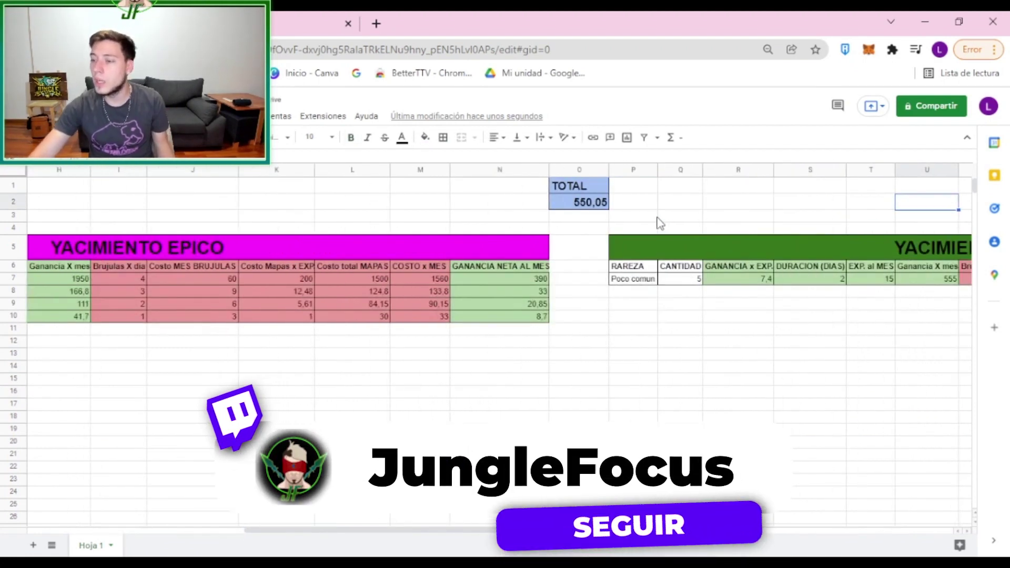
{"action": "left_click", "coordinate": [682, 280]}
{"action": "type", "text": "1"}
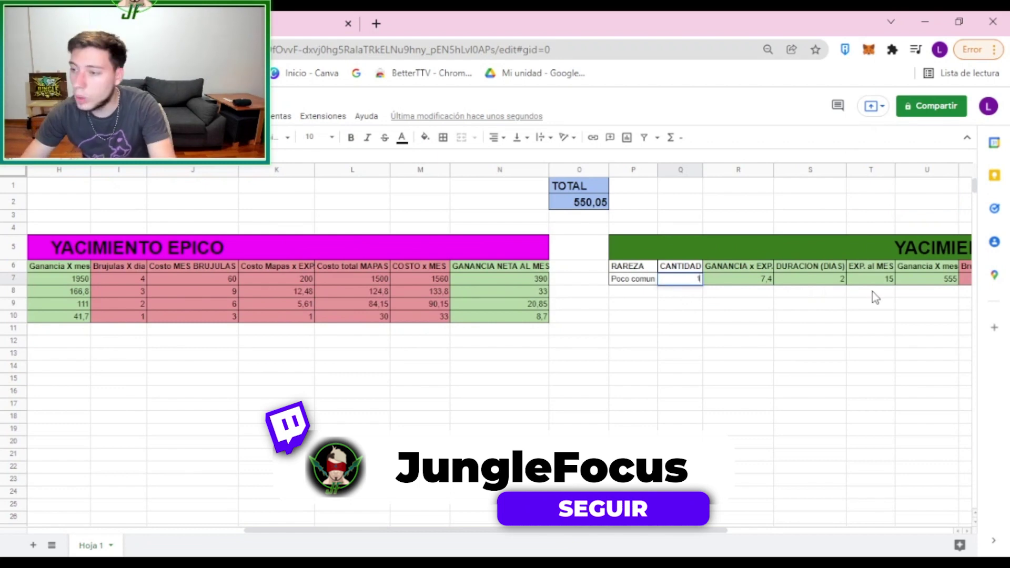
{"action": "key", "text": "Tab"}
{"action": "key", "text": "Tab"}
{"action": "key", "text": "Tab"}
{"action": "key", "text": "Tab"}
{"action": "key", "text": "Tab"}
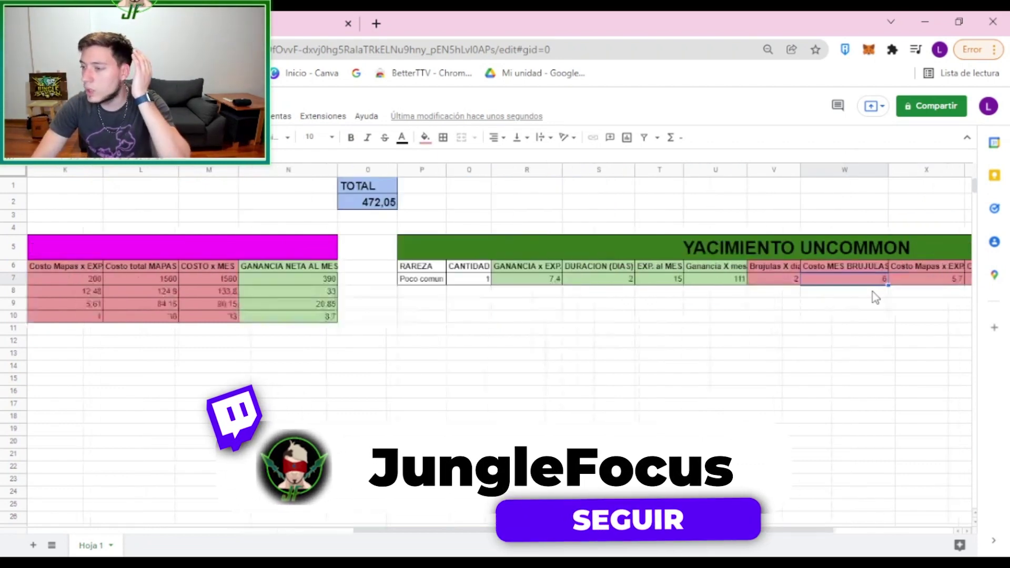
{"action": "key", "text": "Tab"}
{"action": "key", "text": "Tab"}
{"action": "key", "text": "Tab"}
{"action": "key", "text": "Left"}
{"action": "key", "text": "Left"}
{"action": "key", "text": "Left"}
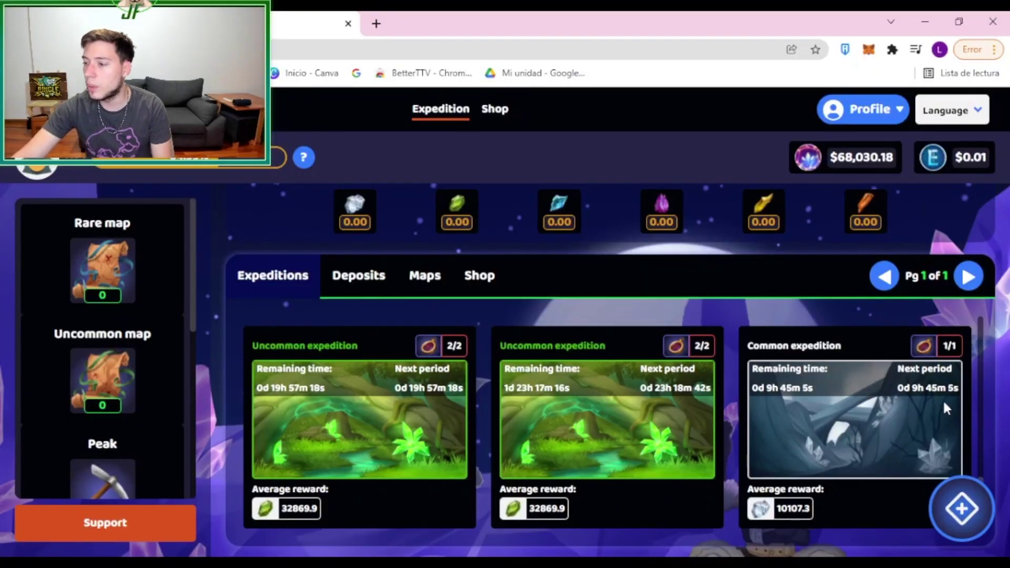
Scroll the Expeditions page to inspect the running uncommon expeditions with 2/2 maps each
{"action": "scroll", "coordinate": [975, 388], "scroll_direction": "down", "scroll_amount": 5}
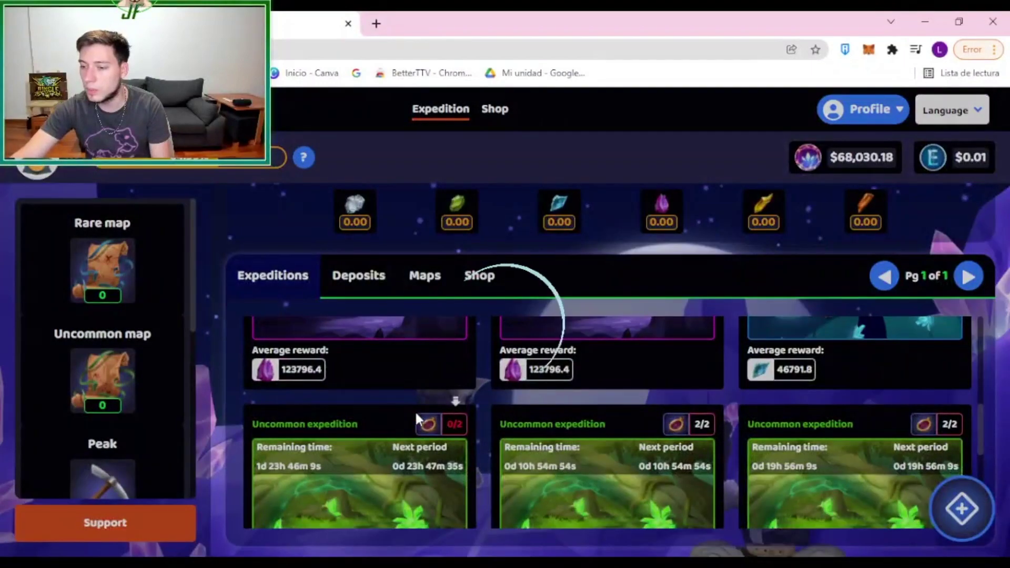
{"action": "scroll", "coordinate": [649, 418], "scroll_direction": "up", "scroll_amount": 5}
{"action": "scroll", "coordinate": [690, 412], "scroll_direction": "down", "scroll_amount": 6}
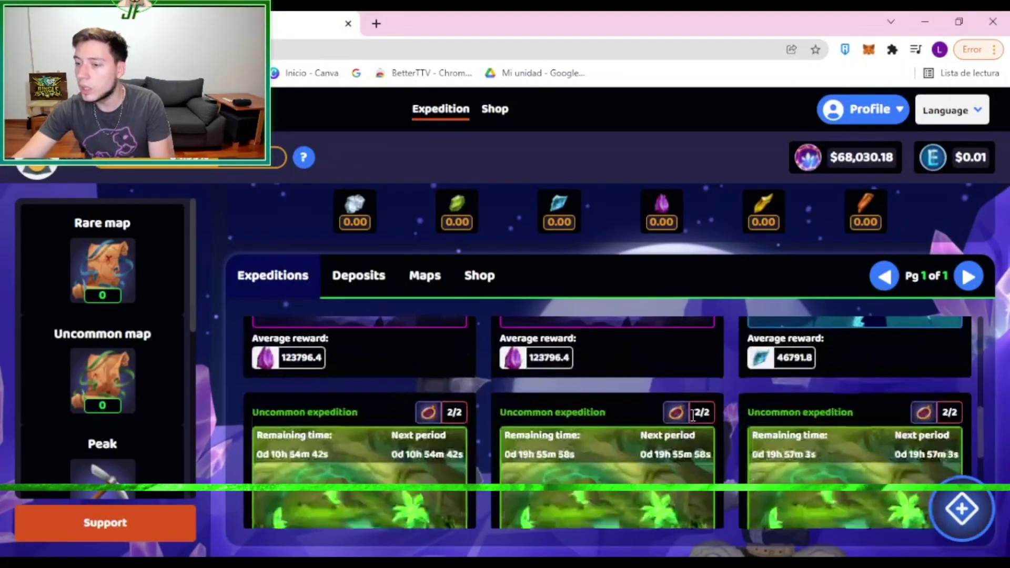